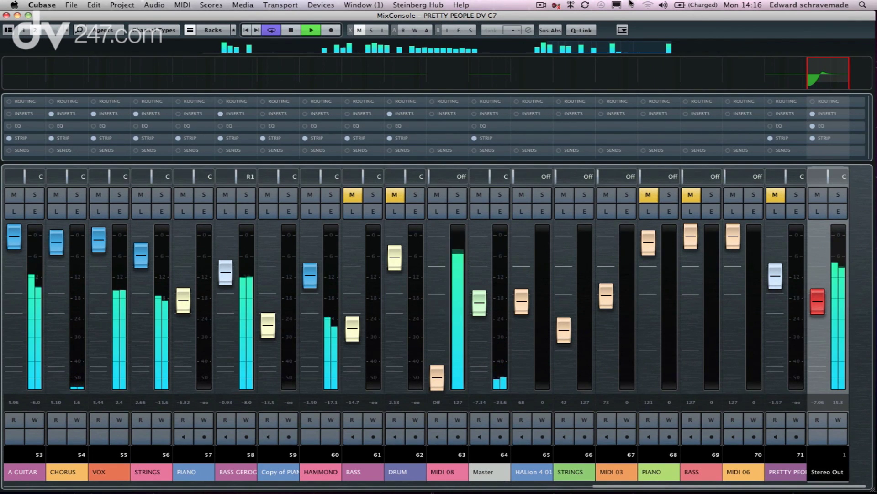
# Nudge the MixConsole slightly right and expand, then collapse, the channel strip racks
pyautogui.moveTo(614, 14); pyautogui.dragTo(621, 13)
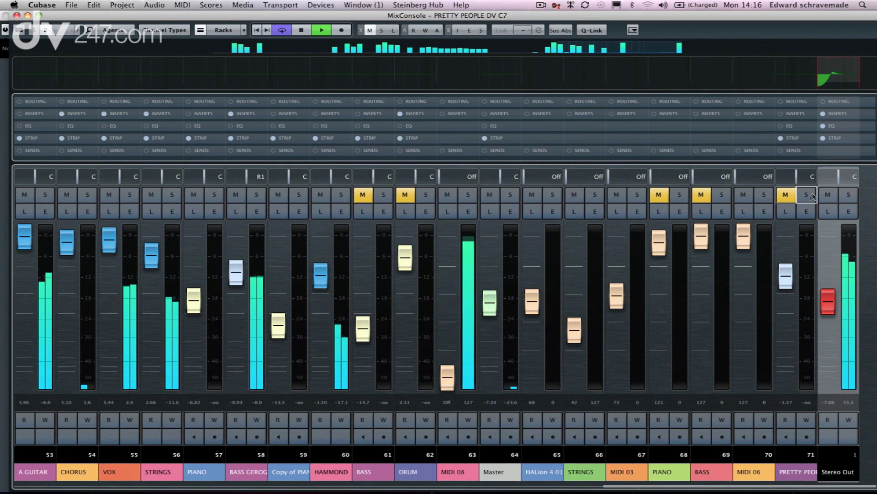
pyautogui.click(790, 140)
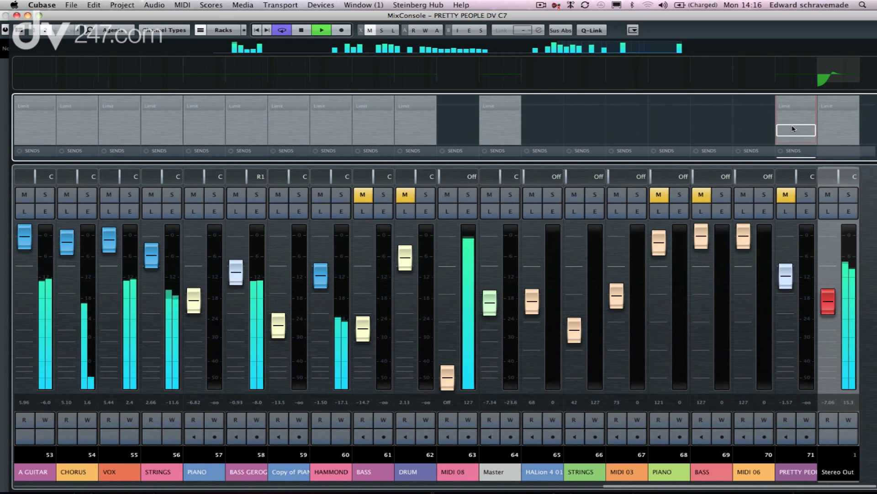
pyautogui.click(790, 137)
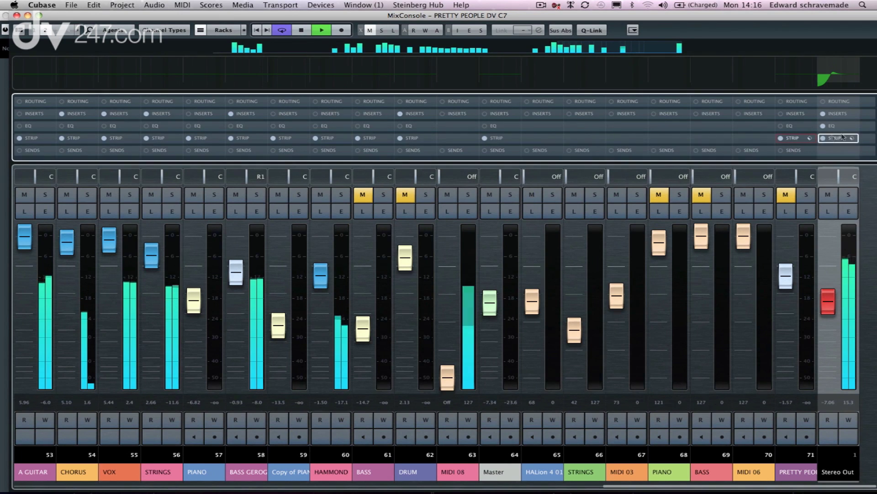
# Enlarge the Stereo Out EQ curve to inspect it, then close it
pyautogui.click(836, 76)
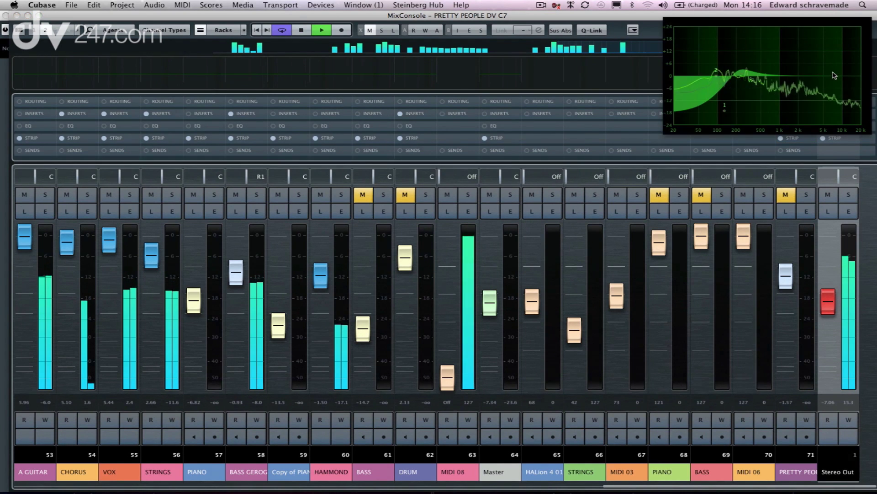
pyautogui.click(728, 17)
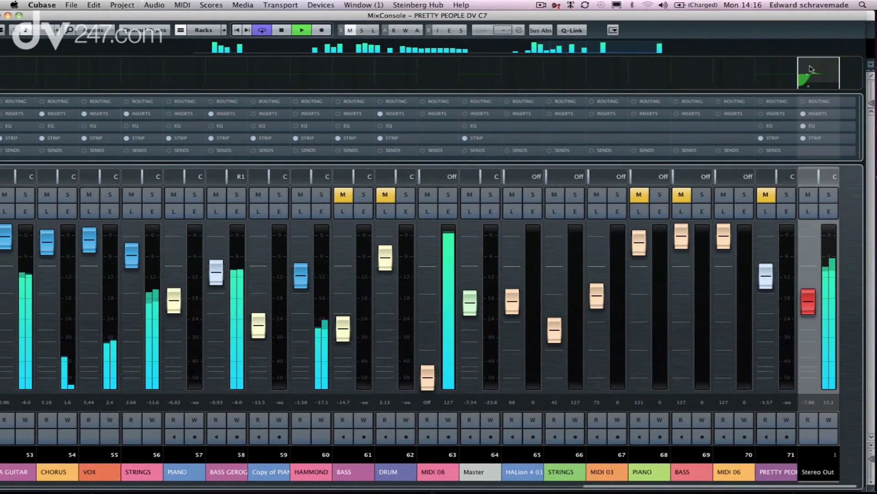
pyautogui.click(811, 68)
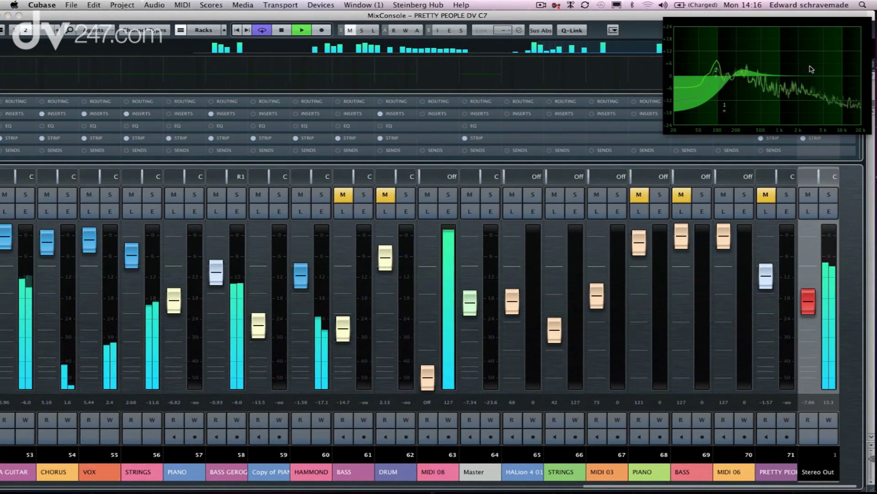
pyautogui.click(672, 16)
# View the Master spectrum and Copy of Piano EQ curve enlarged, then return to the project
pyautogui.click(480, 73)
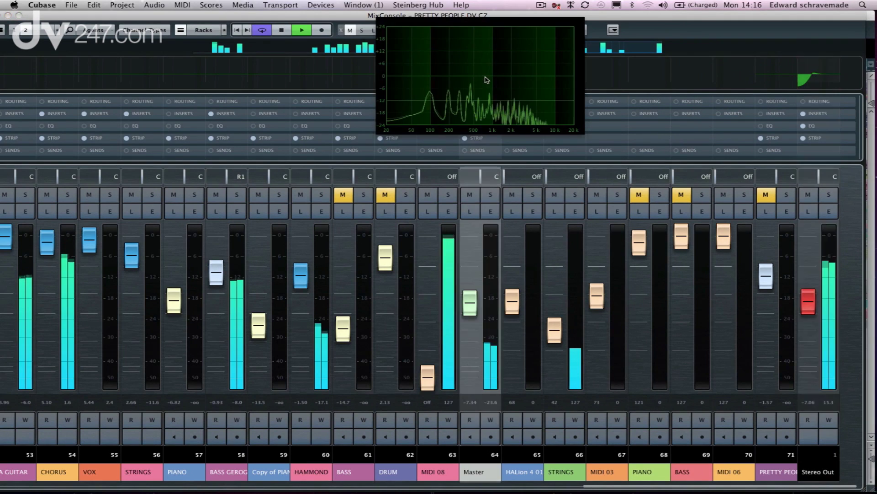
pyautogui.click(278, 78)
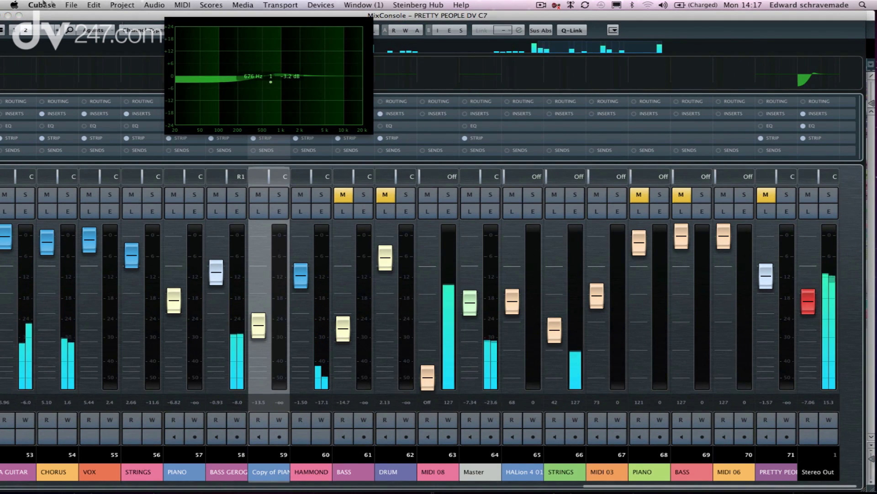
pyautogui.doubleClick(51, 20)
# Open E GIT NEW's channel settings and enable the Noise Gate in the channel strip
pyautogui.press('F3')
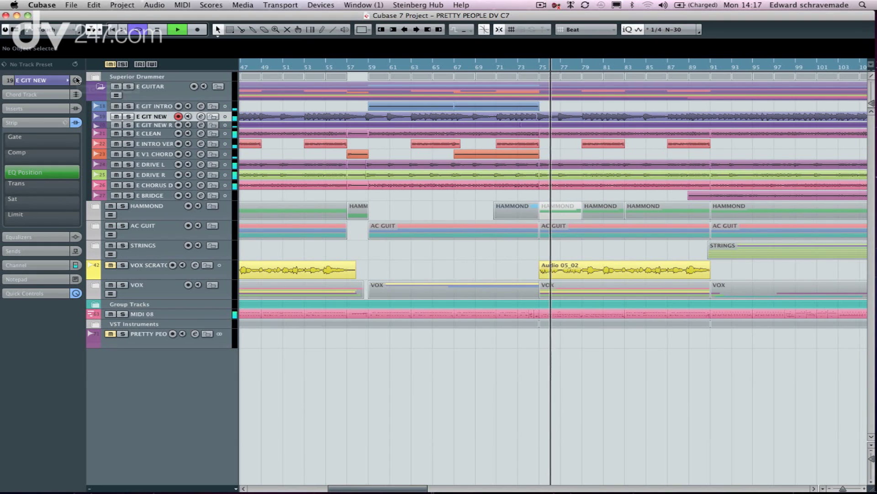
pyautogui.click(76, 80)
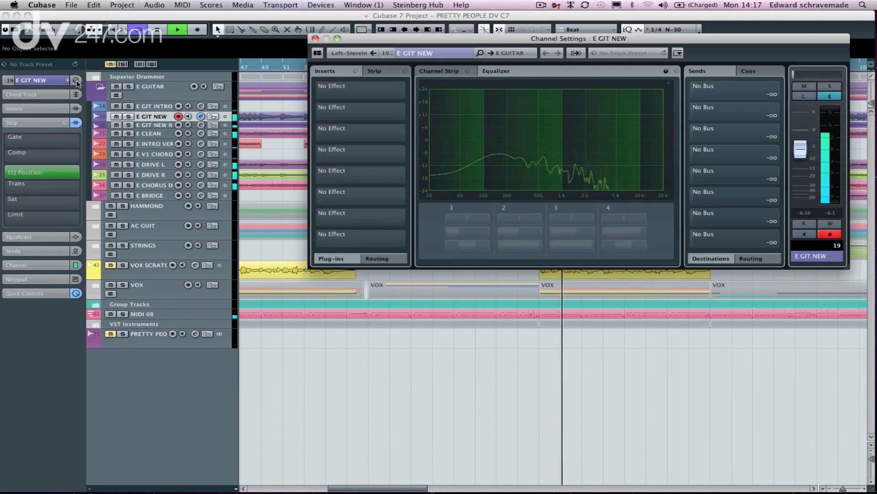
pyautogui.moveTo(499, 40); pyautogui.dragTo(370, 37)
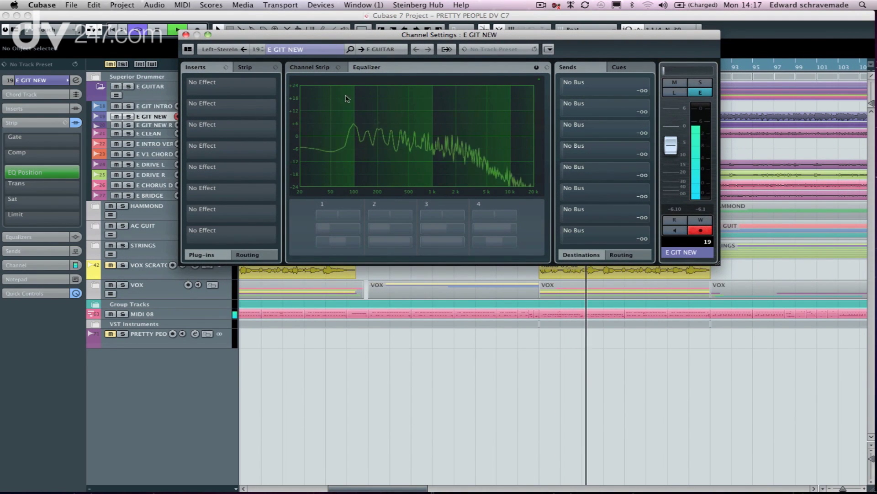
pyautogui.click(313, 69)
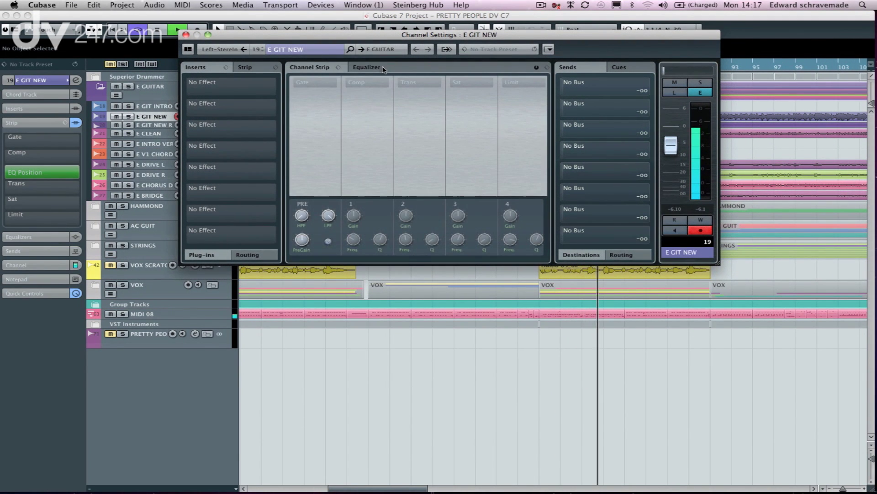
pyautogui.click(316, 83)
# Boost EQ band 4 as a high shelf, about 7.3 dB at 6.90 kHz, then close the window
pyautogui.click(365, 68)
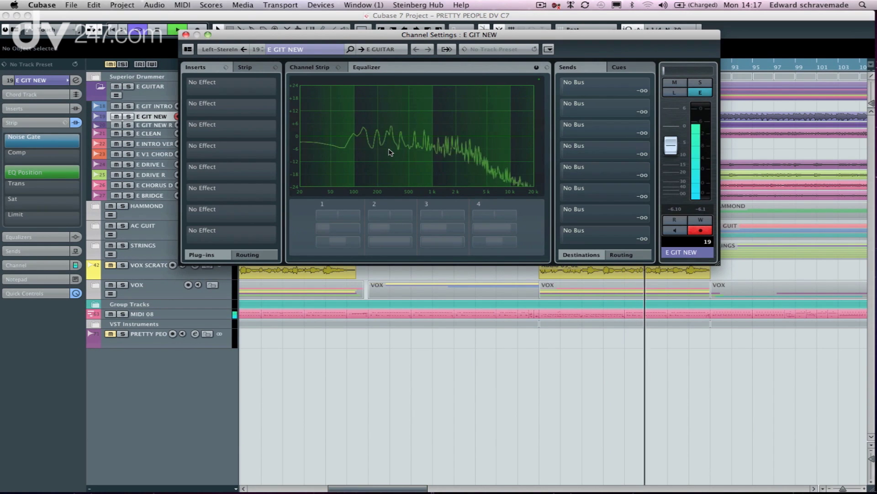
pyautogui.moveTo(494, 134); pyautogui.dragTo(486, 113)
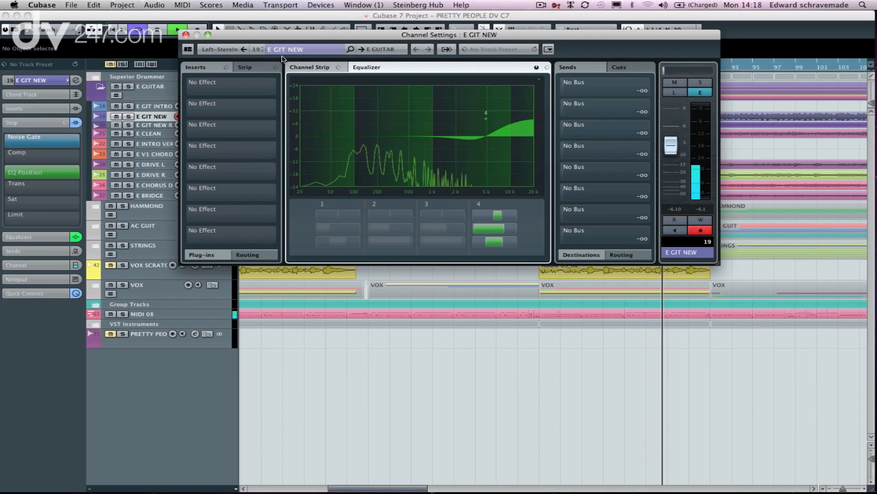
pyautogui.click(185, 34)
# Bring up the MixConsole with the Inserts racks shown for every channel
pyautogui.click(330, 4)
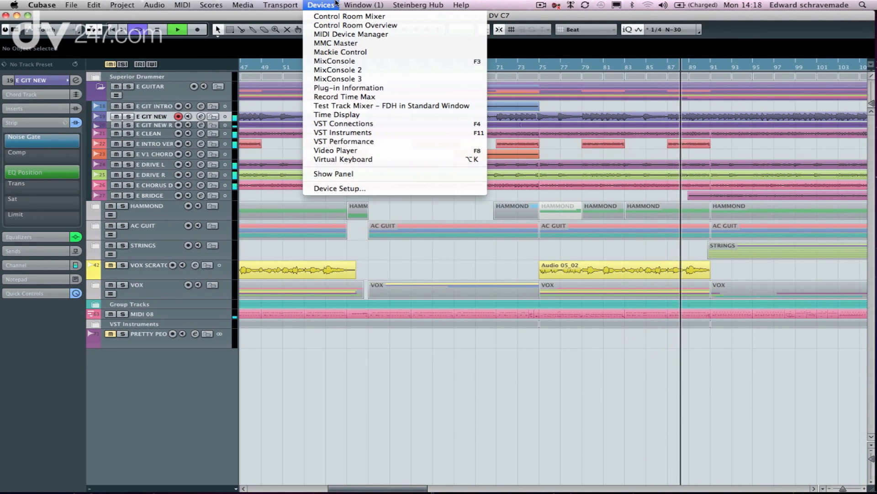
pyautogui.click(336, 4)
pyautogui.press('F3')
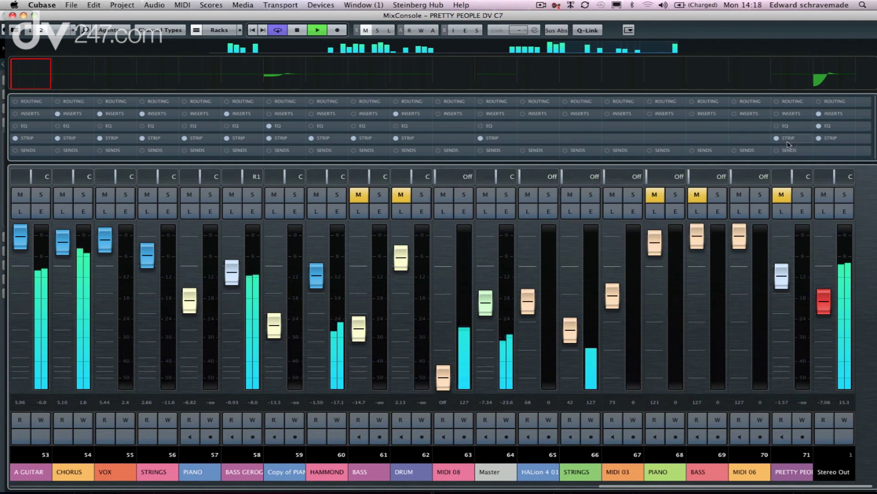
pyautogui.click(834, 115)
pyautogui.click(834, 115)
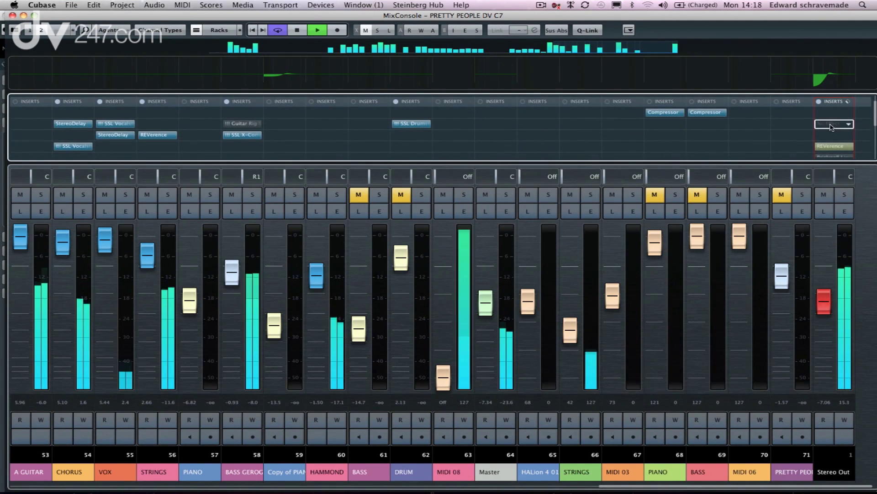
pyautogui.scroll(-2, 832, 127)
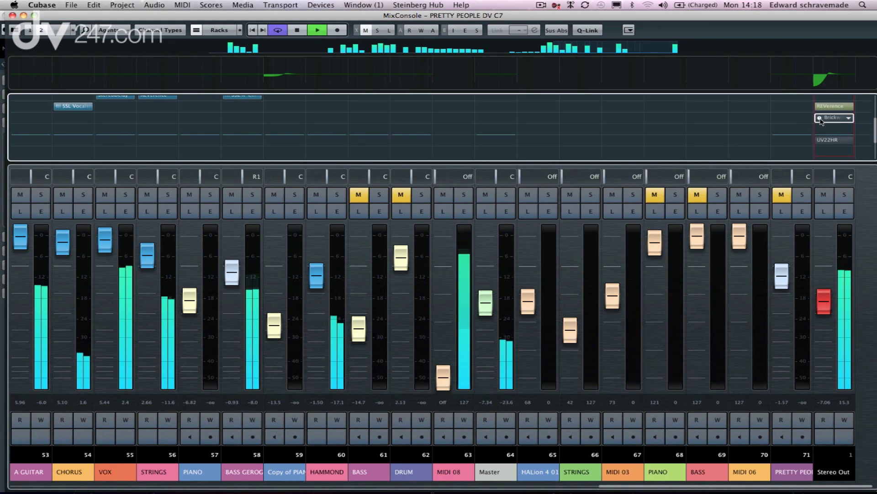
# Lower the Stereo Out fader to -9.07 and select its Brickwall Limiter insert
pyautogui.click(825, 298)
pyautogui.moveTo(825, 297); pyautogui.dragTo(826, 306)
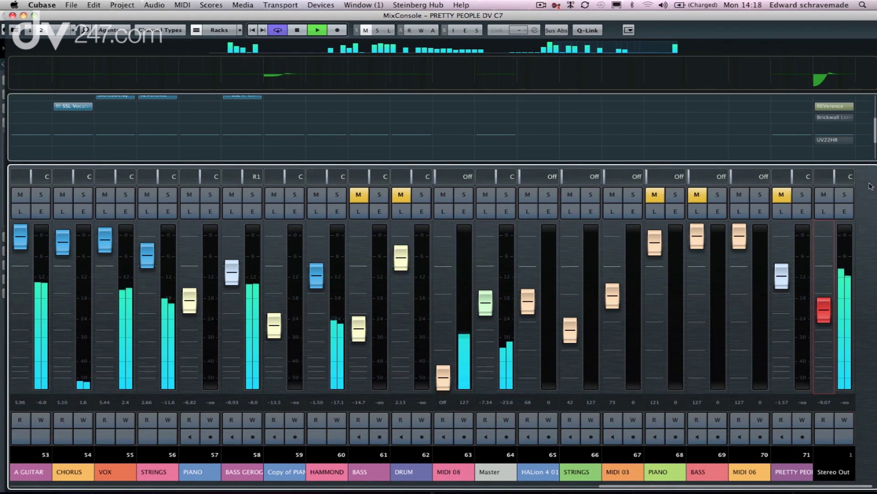
pyautogui.click(840, 119)
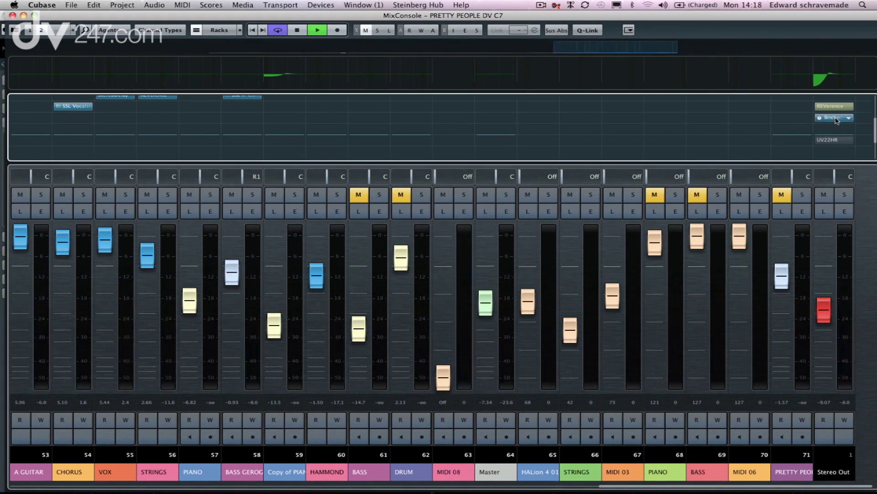
# Open the Stereo Out Brickwall Limiter editor and place it at the mixer's upper left
pyautogui.click(843, 120)
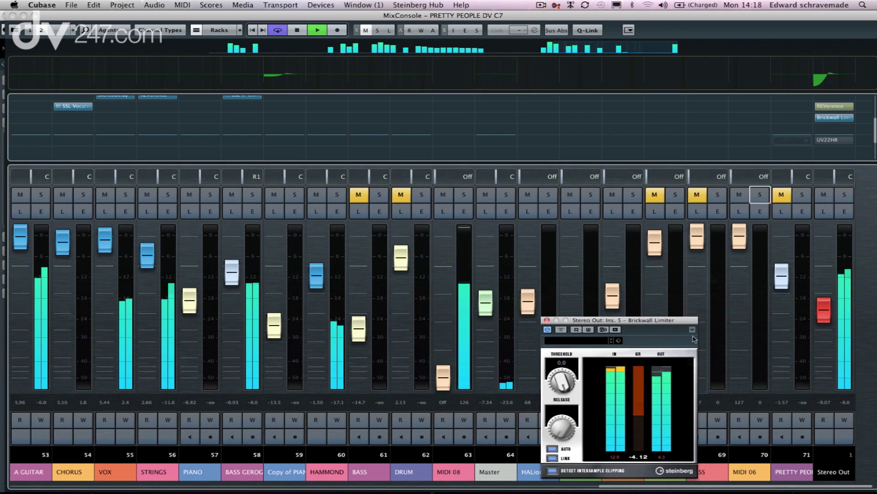
pyautogui.moveTo(624, 319); pyautogui.dragTo(227, 144)
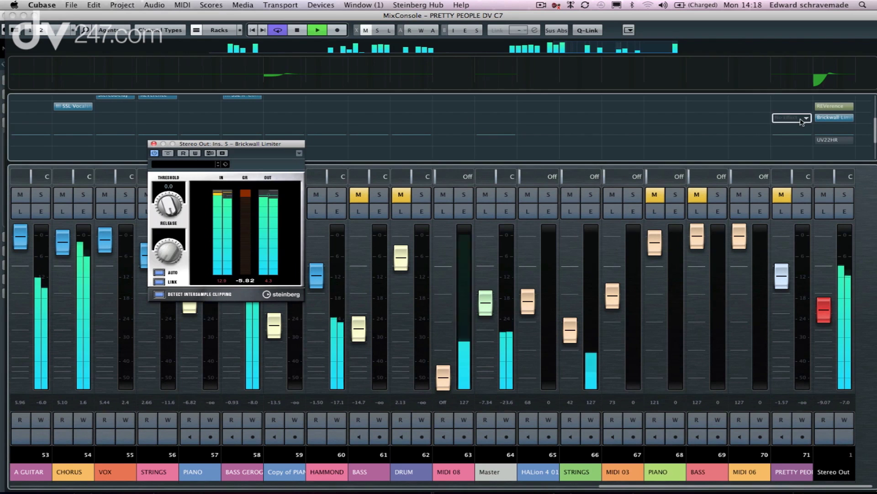
# Load a Maximizer into Stereo Out's strip limiter slot at 0.0%, then restore full-height faders
pyautogui.scroll(2, 793, 118)
pyautogui.scroll(-5, 795, 116)
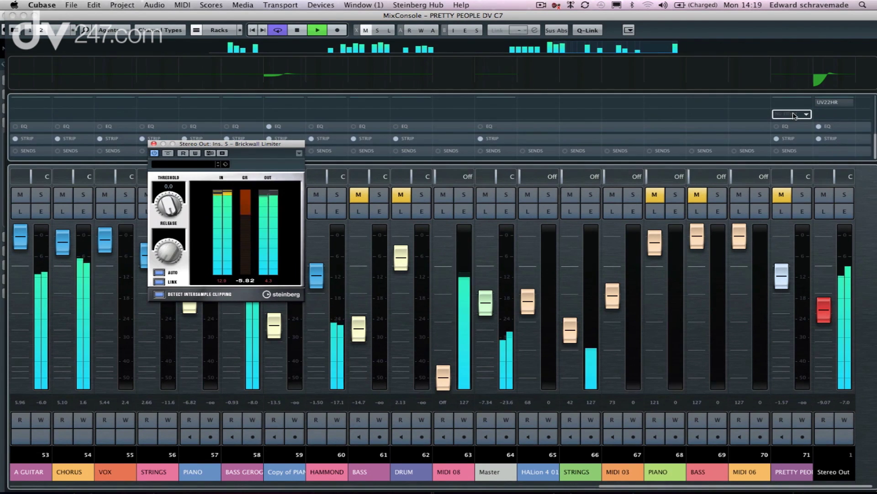
pyautogui.scroll(3, 790, 141)
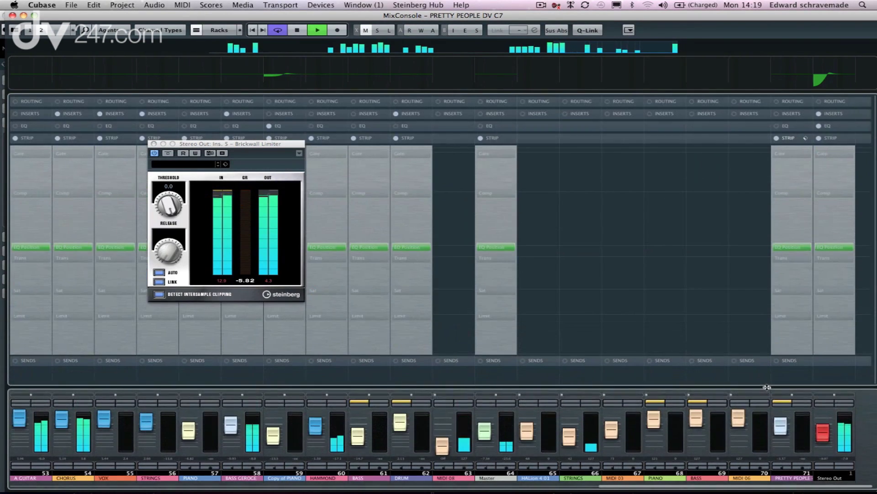
pyautogui.click(849, 317)
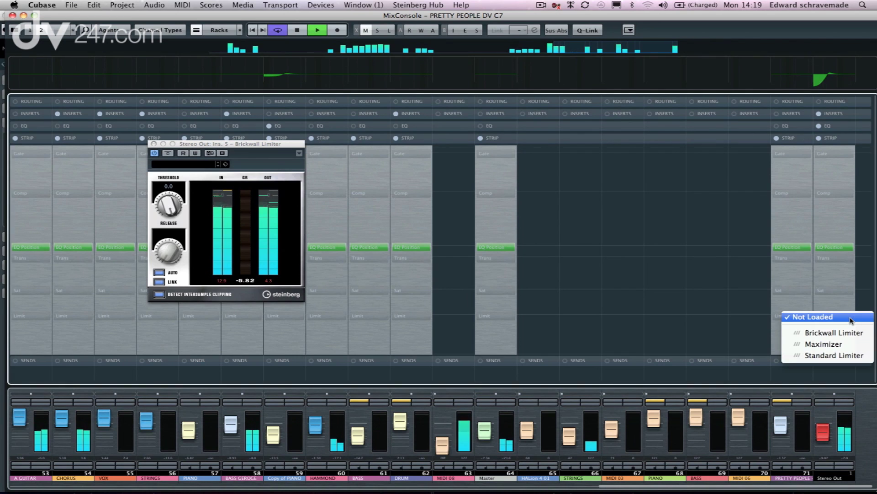
pyautogui.click(835, 345)
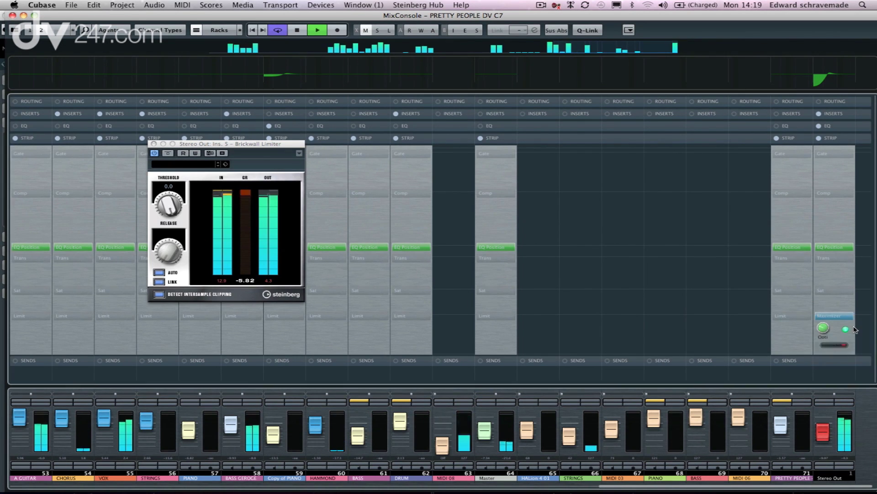
pyautogui.moveTo(823, 330); pyautogui.dragTo(846, 346)
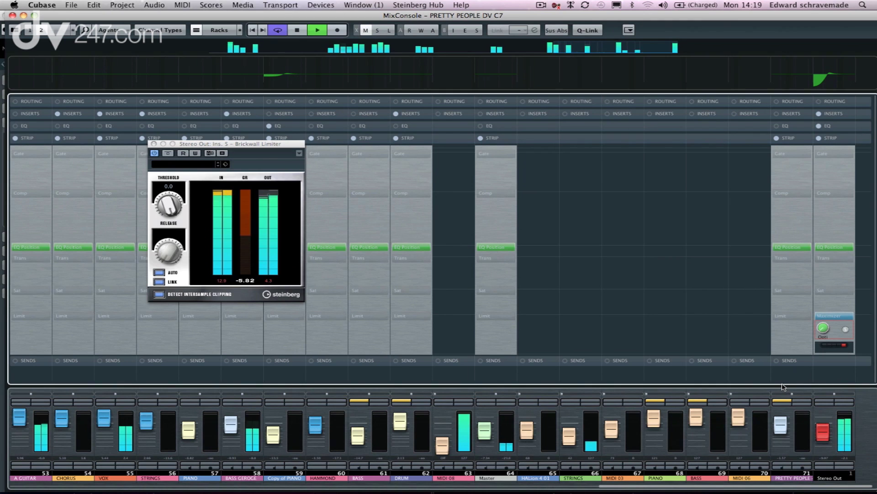
pyautogui.moveTo(777, 389); pyautogui.dragTo(768, 154)
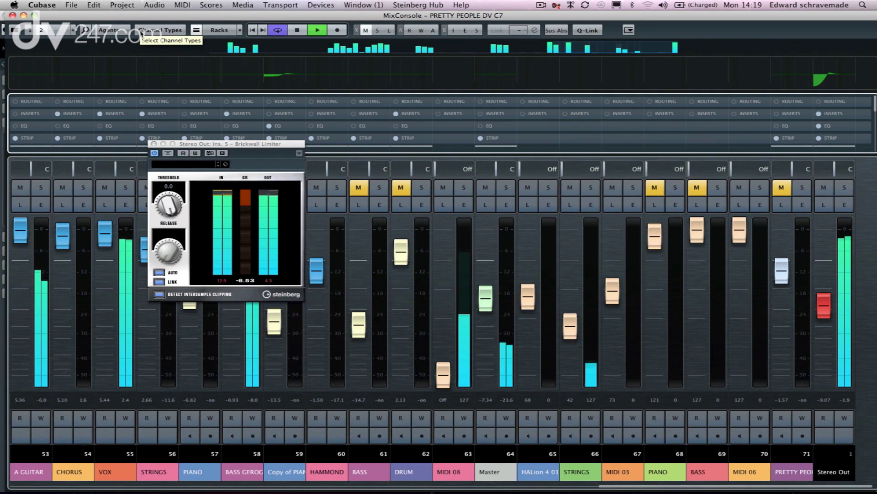
# Stop playback of PRETTY PEOPLE DV C7 with the Space key
pyautogui.press('space')
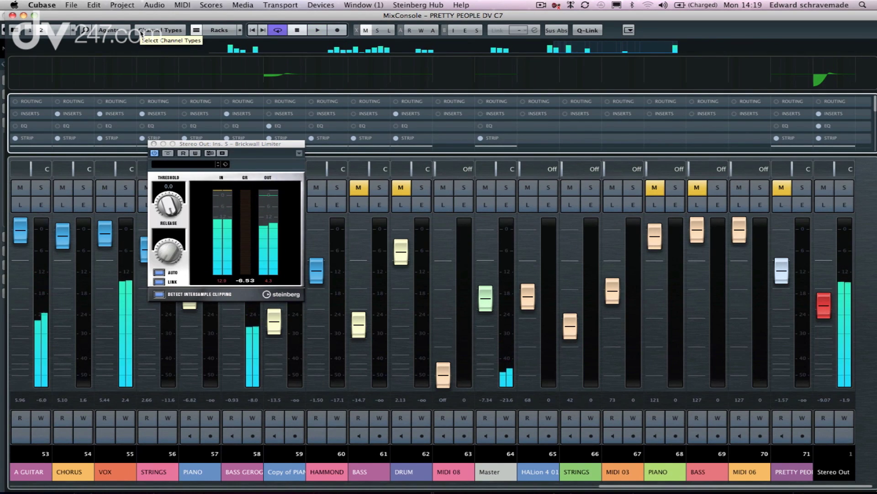